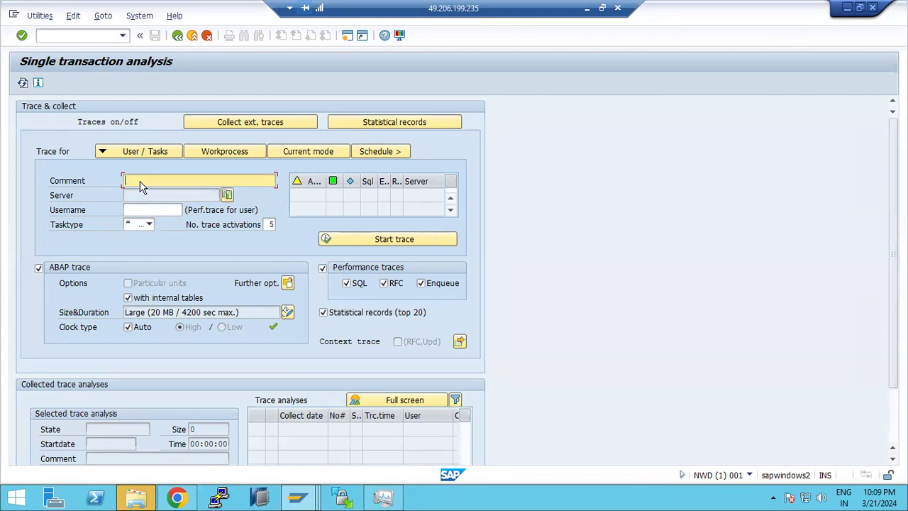
- Enter comment USER_BASIS and username BASIS, then start the user trace
text(USER_BASIS)
click(145, 210)
text(BASIS)
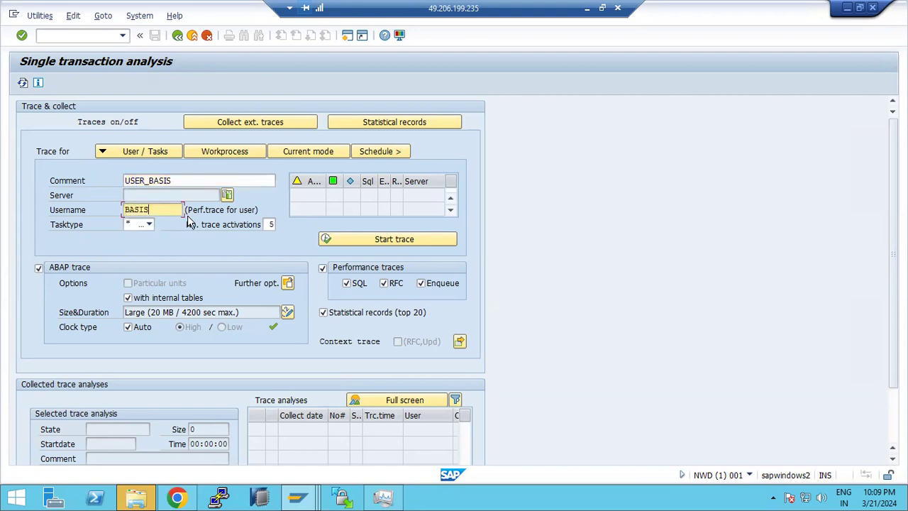
click(343, 242)
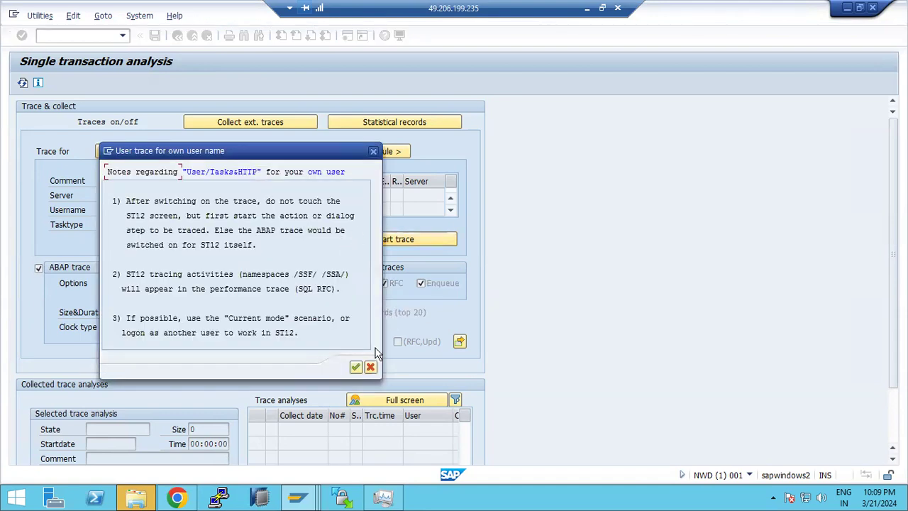
- Confirm the own-user trace notes to switch on ABAP, SQL, ENQ and RFC tracing
click(356, 367)
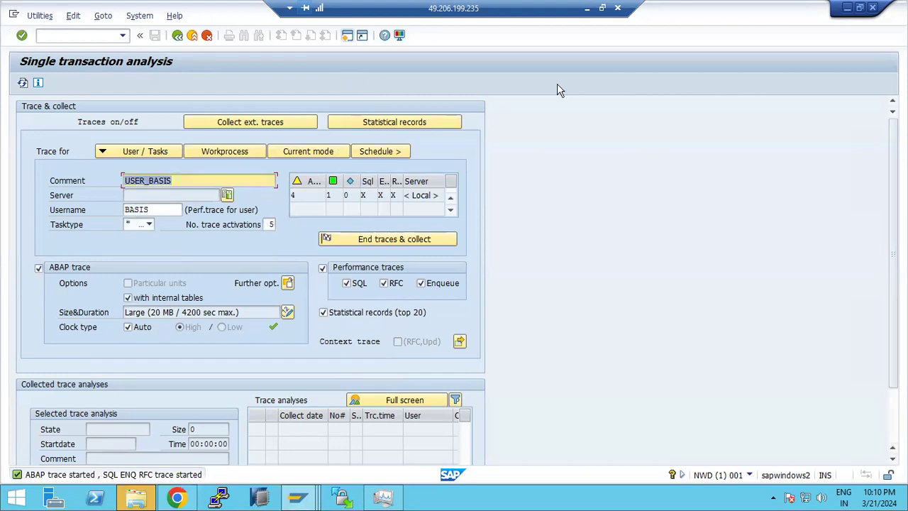
- Open a second session and run transaction rsa1 to generate traced activity
key(Return)
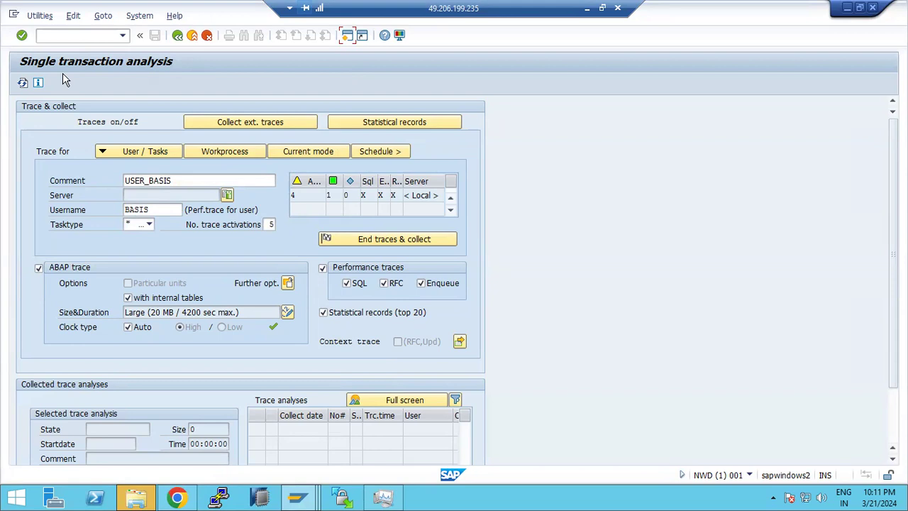
key(ctrl+n)
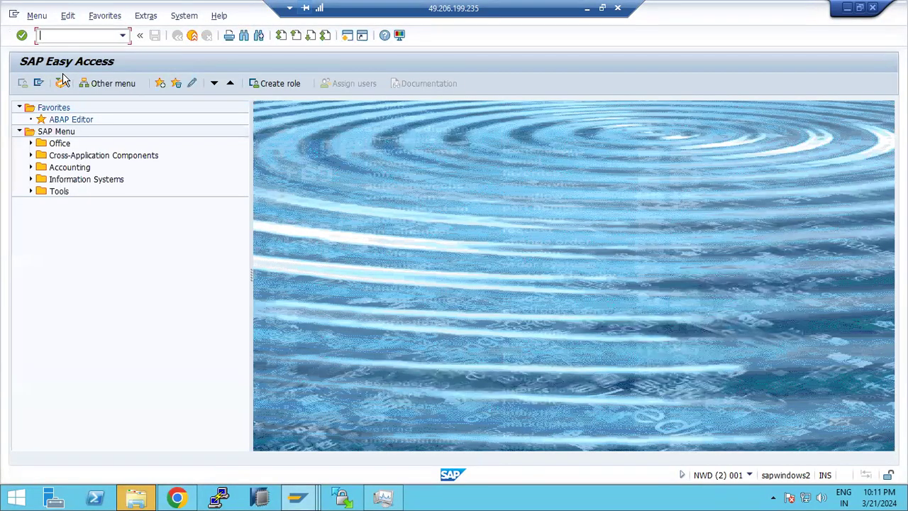
text(rsa1)
key(Return)
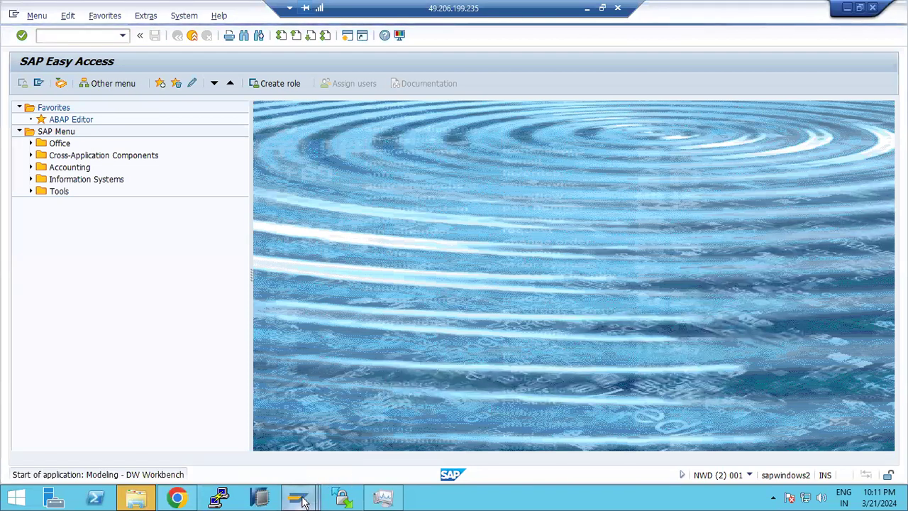
- Dismiss the 'only work in client 100' error and return to the Single transaction analysis window
mouse_move(303, 501)
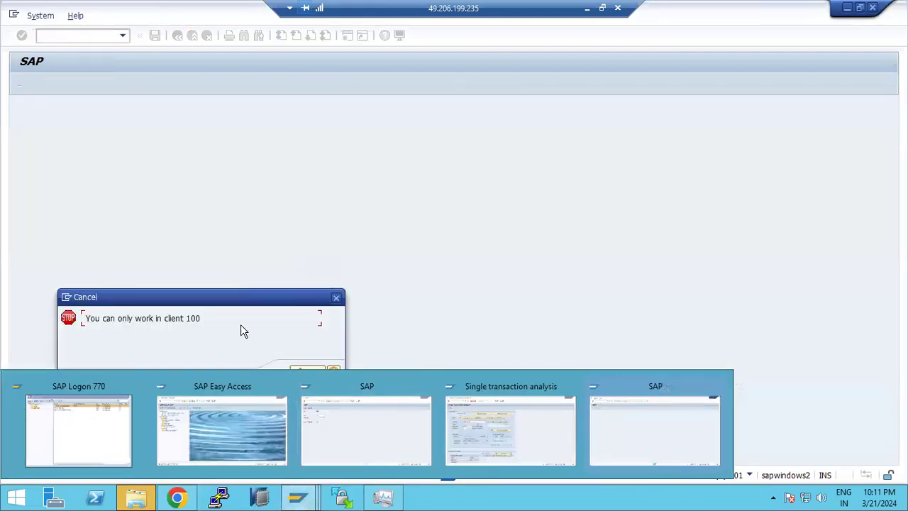
click(308, 375)
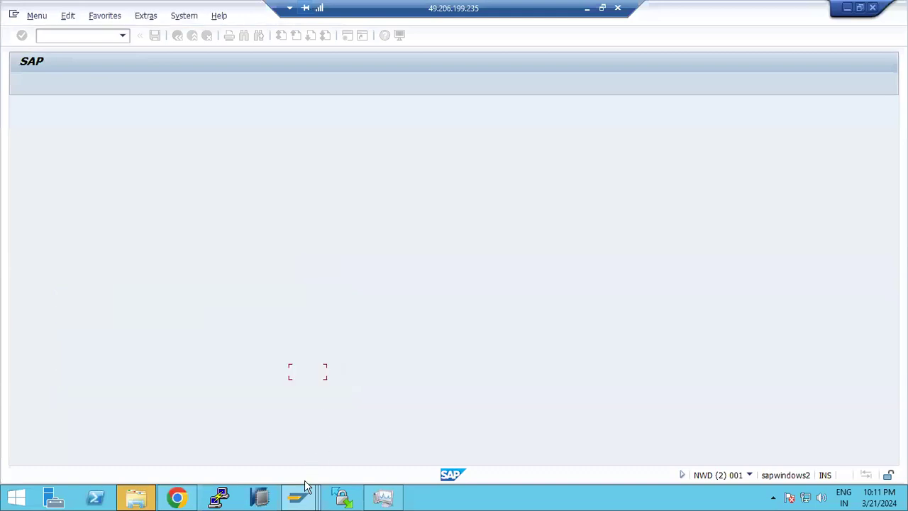
mouse_move(303, 496)
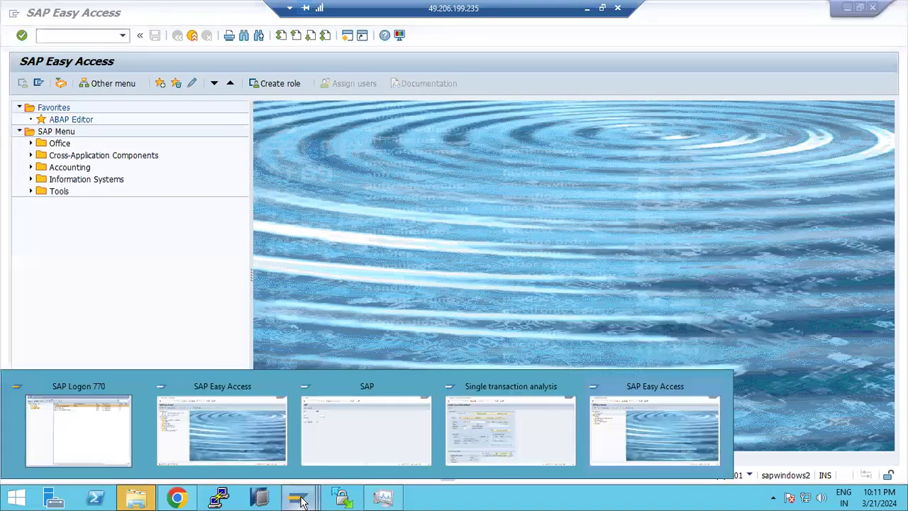
click(500, 448)
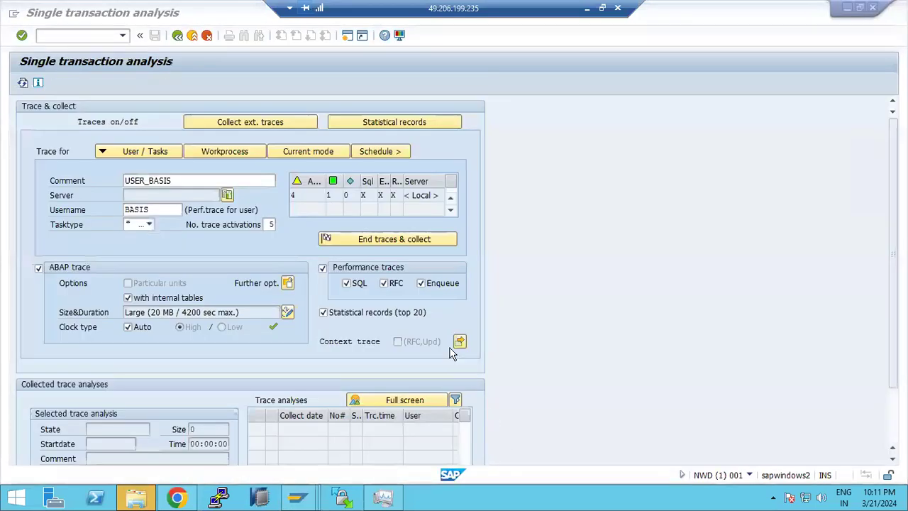
- End the BASIS trace, keep the traces, and collect all four selected traces
click(357, 241)
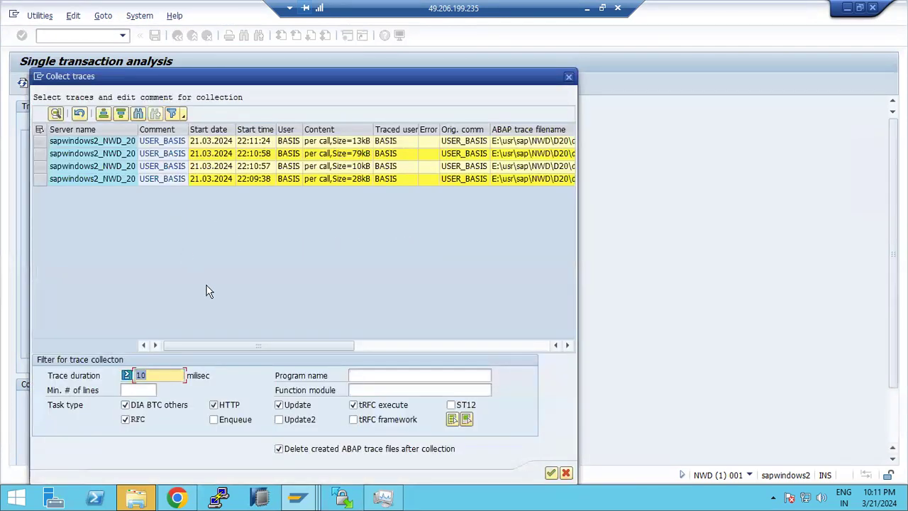
click(551, 473)
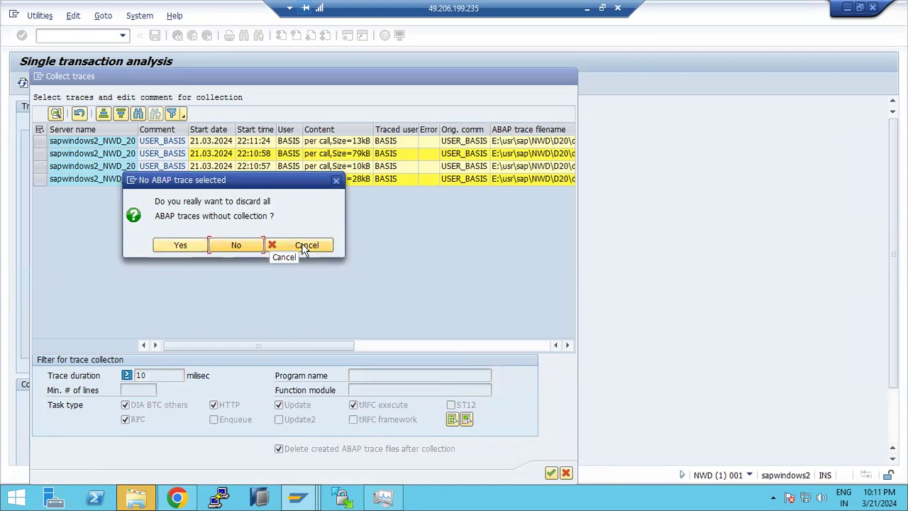
click(257, 249)
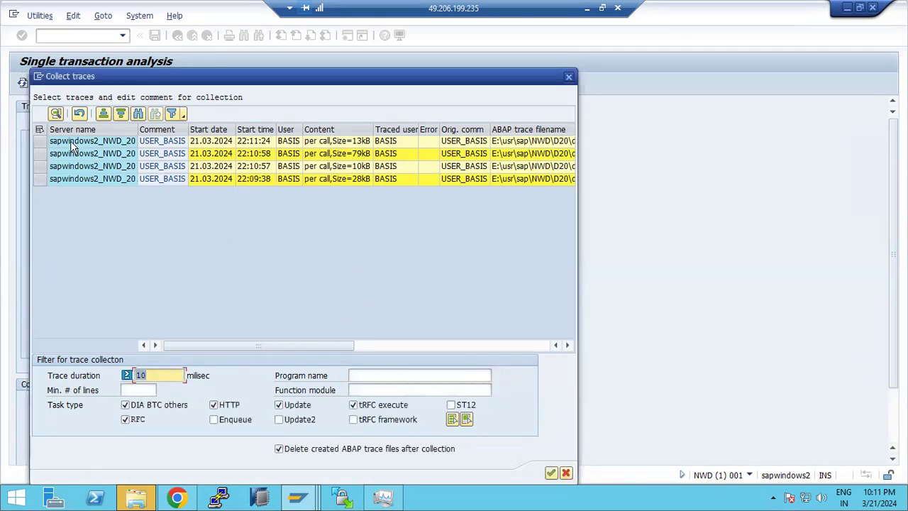
click(39, 130)
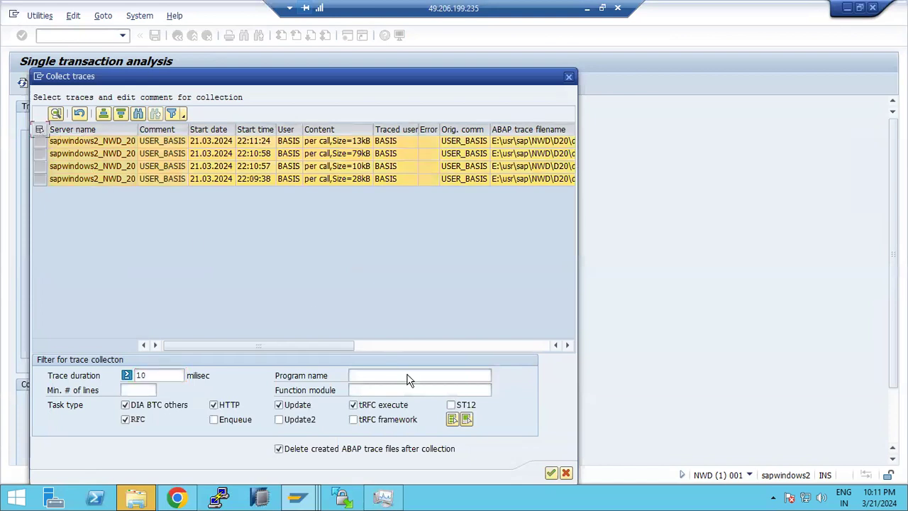
click(551, 473)
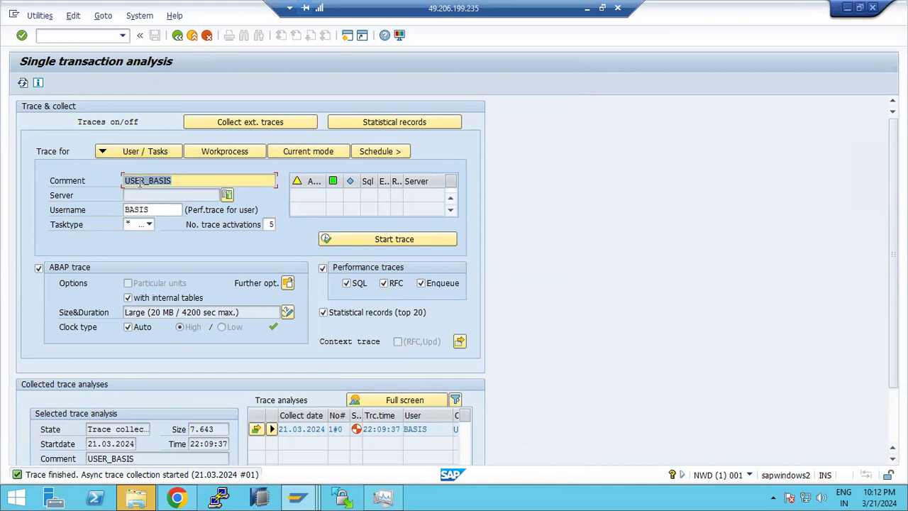
- Set the trace size to Max. (99 MB / 4200 sec max.) and switch to Current mode tracing
click(230, 151)
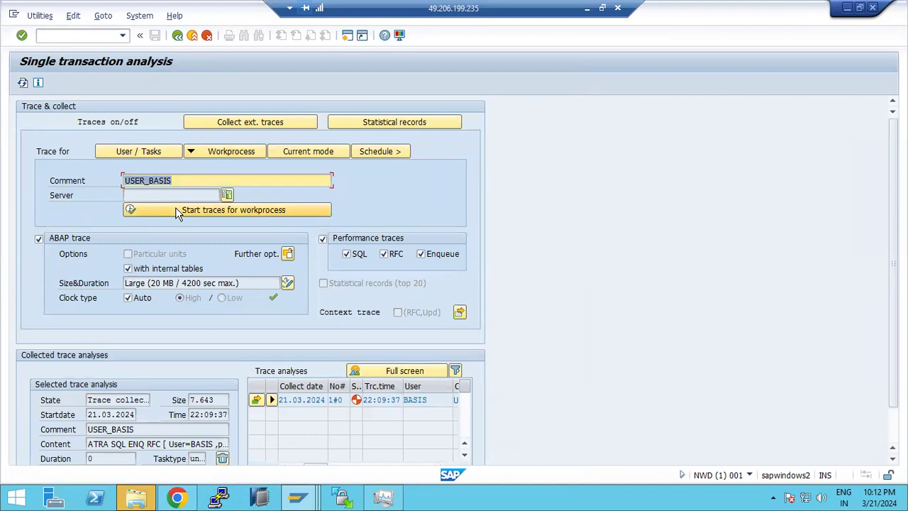
click(287, 283)
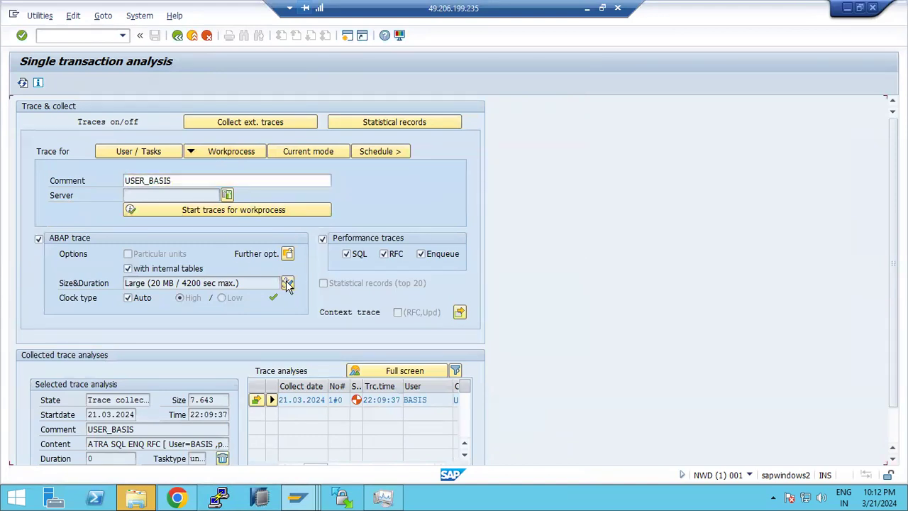
click(287, 283)
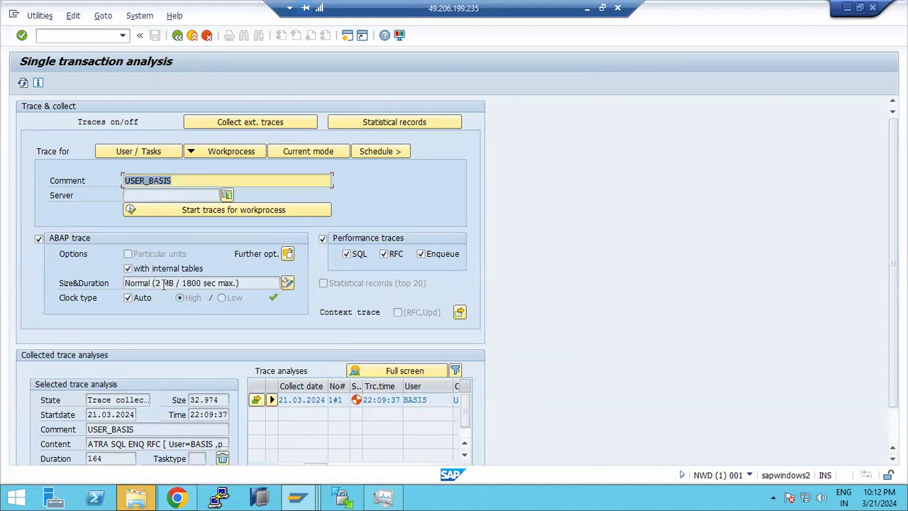
click(287, 284)
click(287, 284)
click(287, 284)
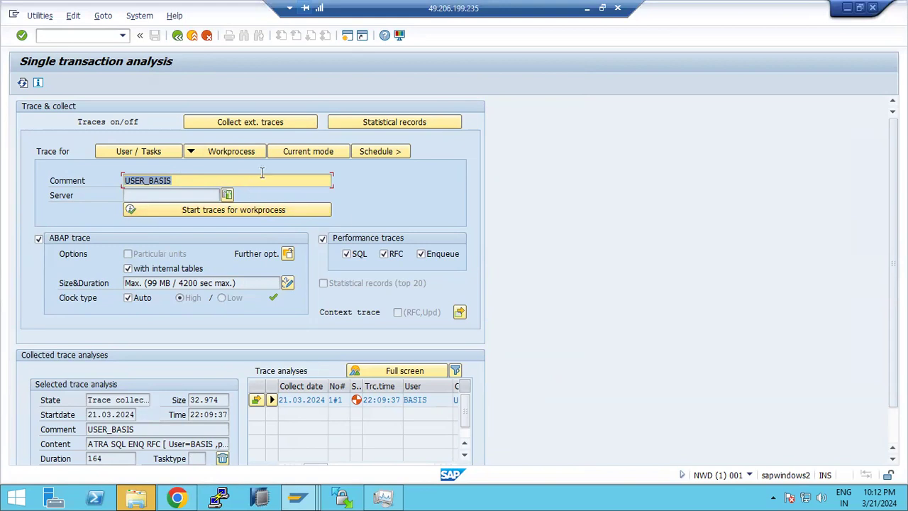
click(303, 151)
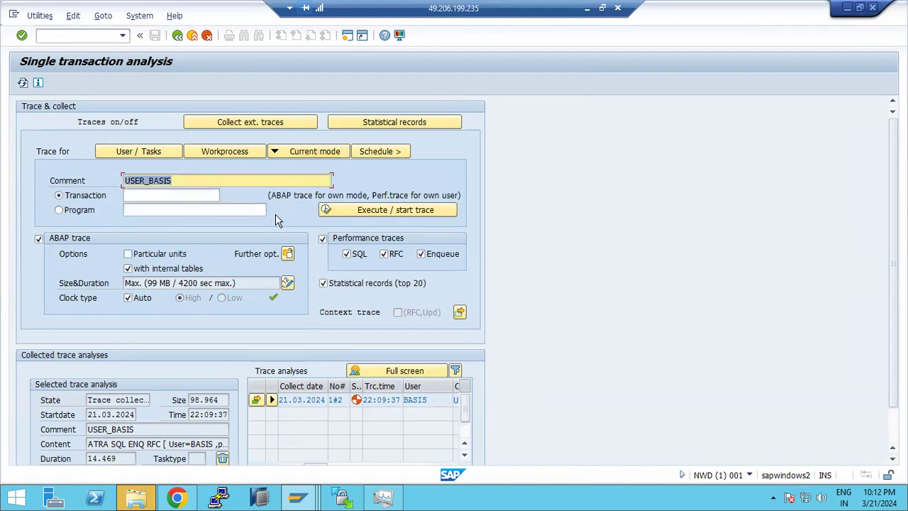
- Refresh the collected USER_BASIS trace so it reads 1#3, size 102.708
click(147, 200)
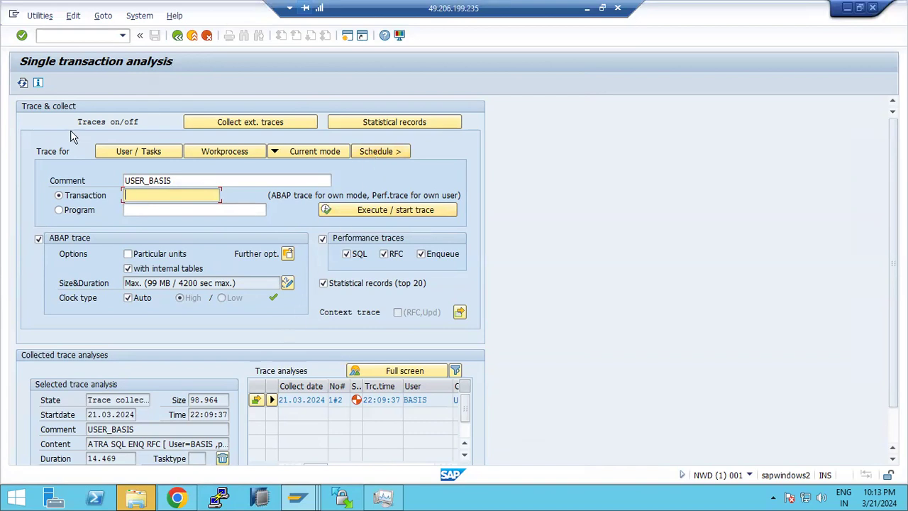
click(22, 85)
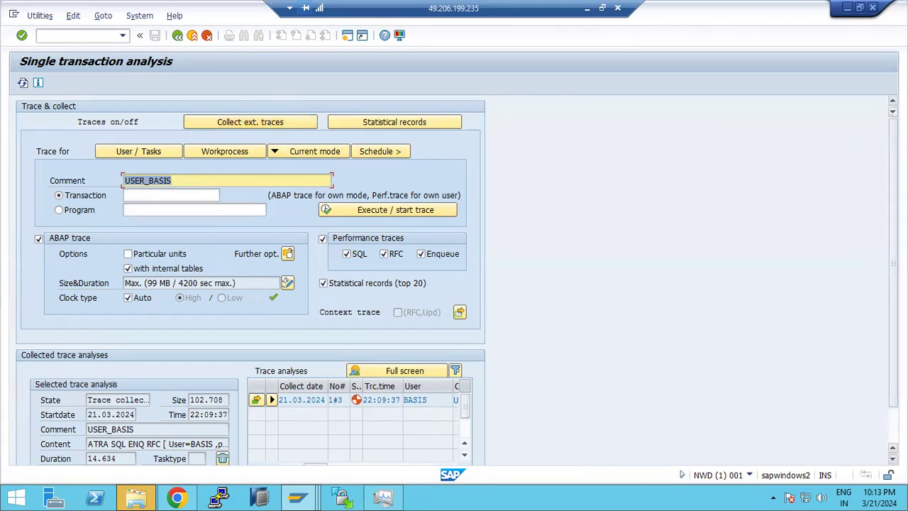
scroll(844, 397, down, 2)
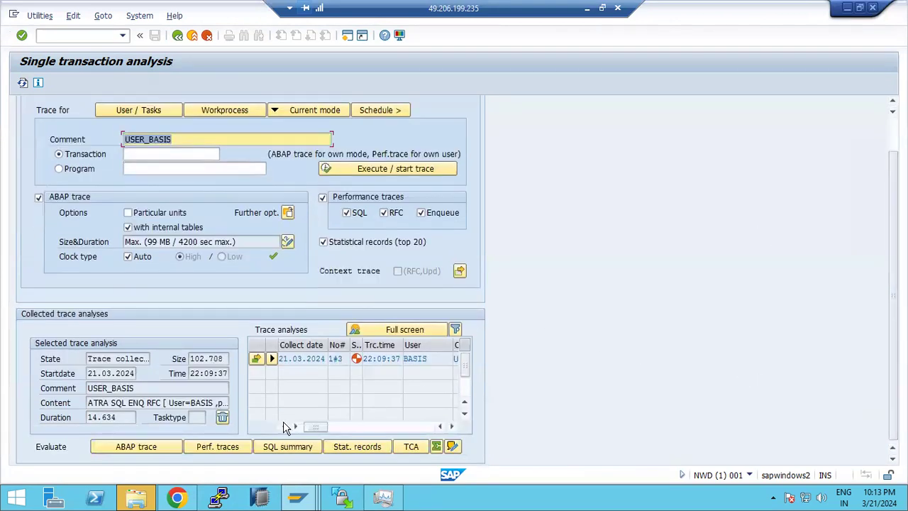
scroll(244, 317, up, 2)
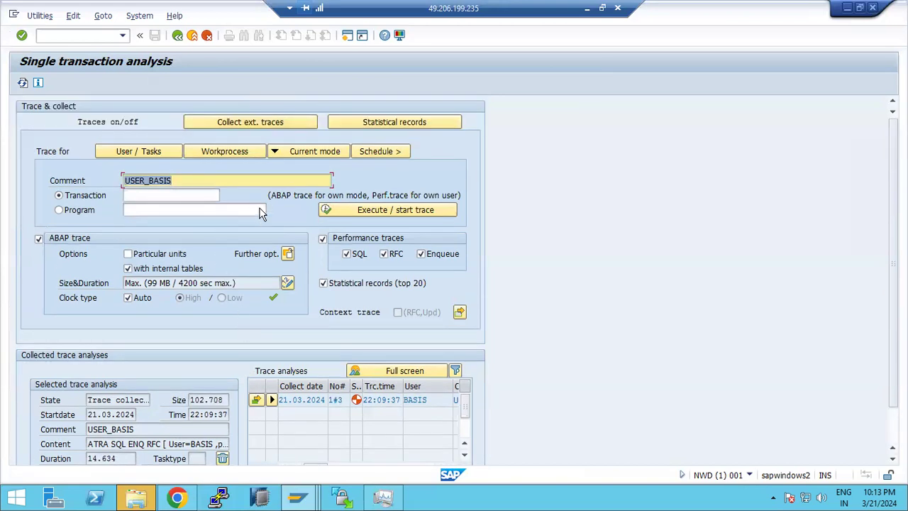
- In trace scheduling, clear the wildcard from the job name and review the user and program fields
click(393, 152)
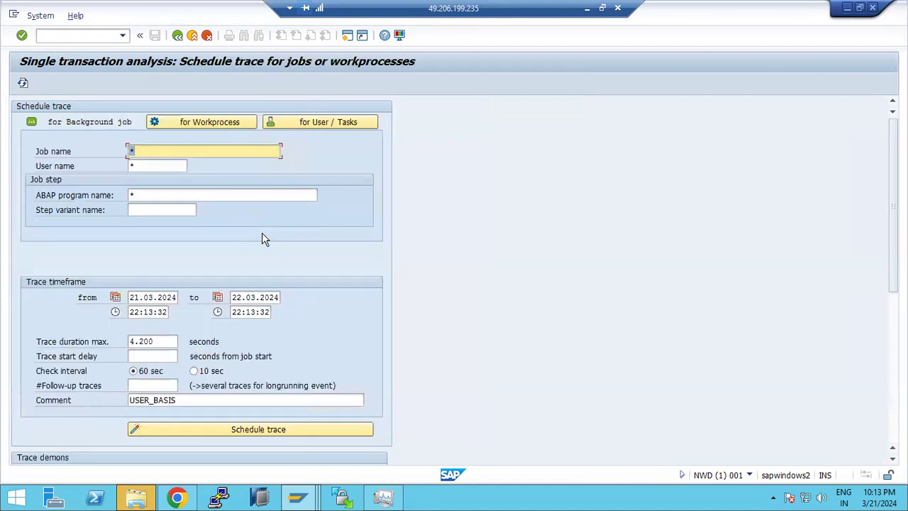
click(138, 150)
key(BackSpace)
click(148, 166)
click(153, 194)
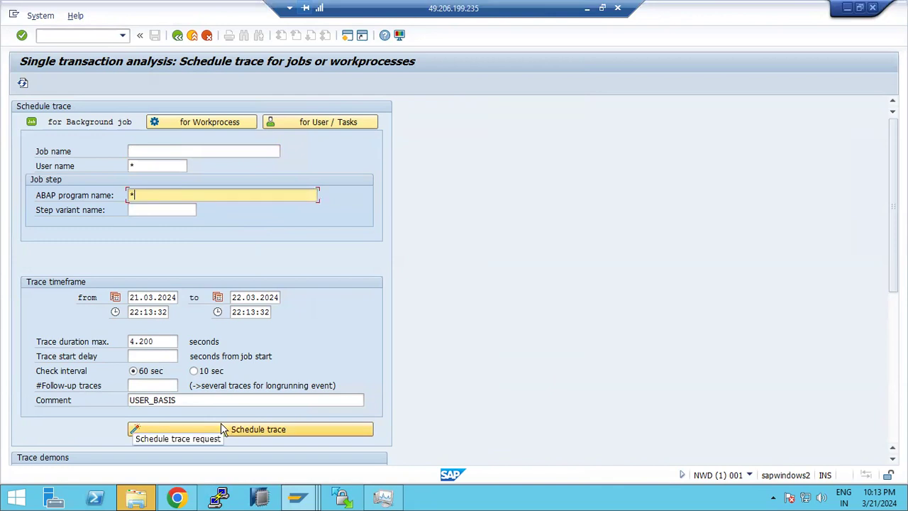
click(150, 150)
click(149, 166)
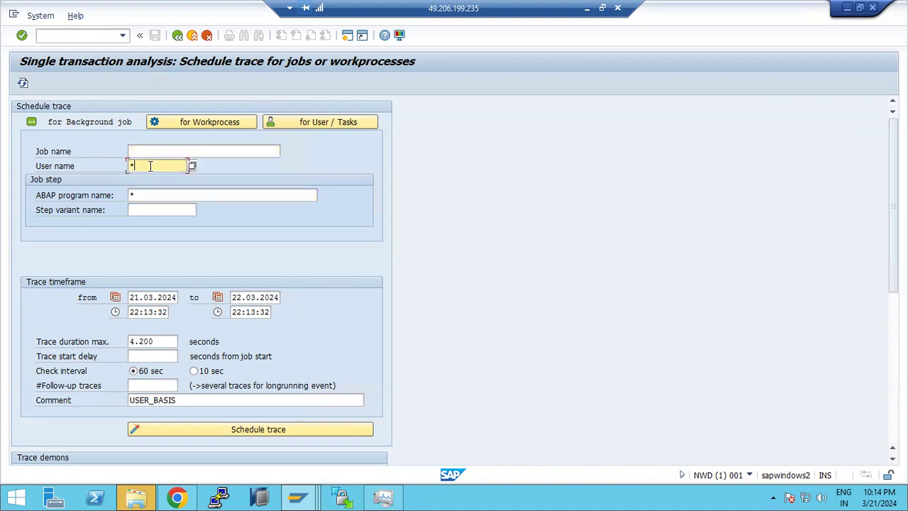
click(159, 195)
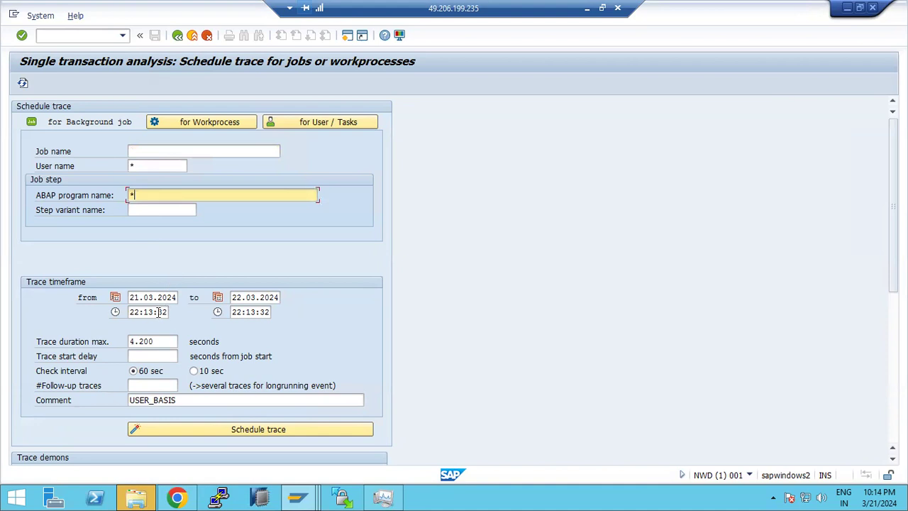
- Inspect the timeframe start time and number of follow-up traces in the schedule form
click(140, 316)
drag(158, 315, 130, 315)
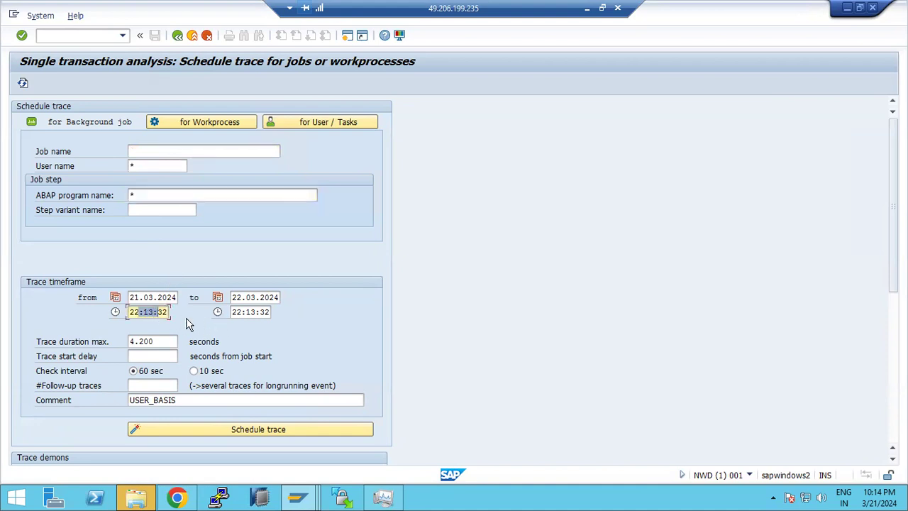
click(140, 384)
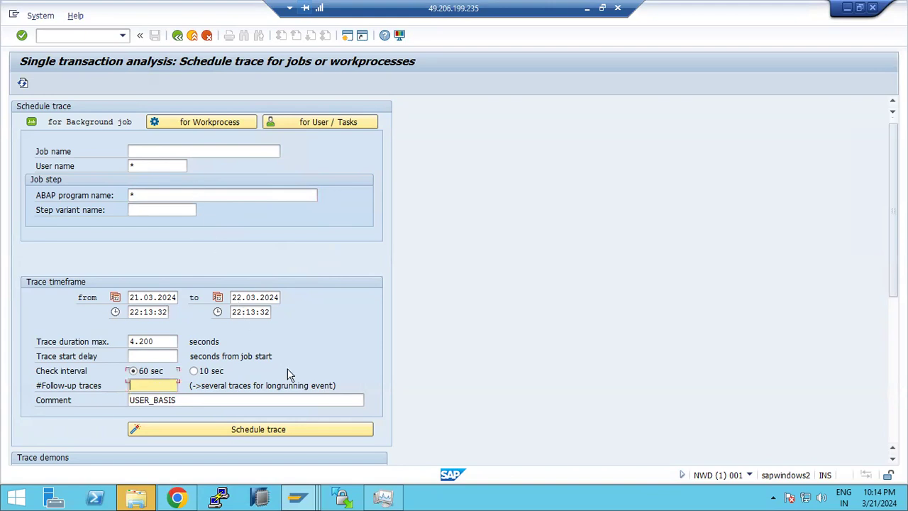
scroll(287, 374, down, 3)
scroll(283, 404, down, 3)
scroll(284, 404, up, 5)
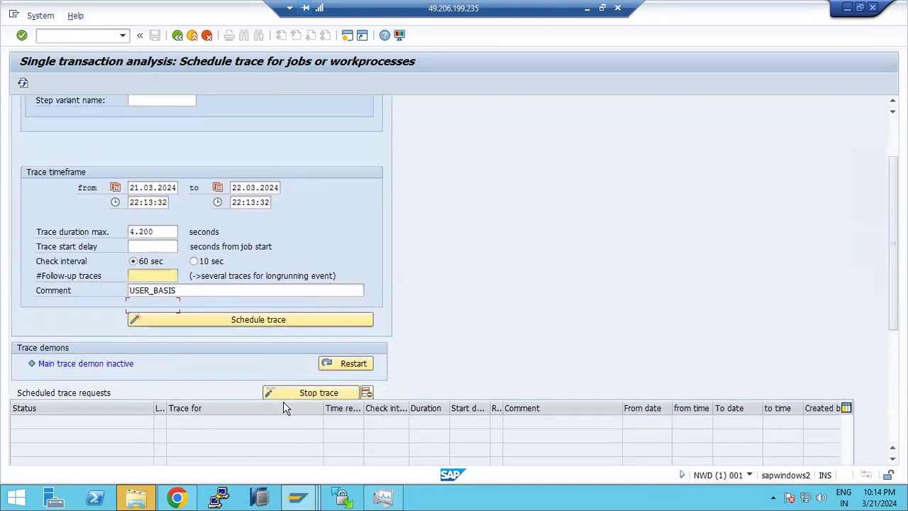
scroll(279, 389, down, 2)
scroll(120, 89, up, 3)
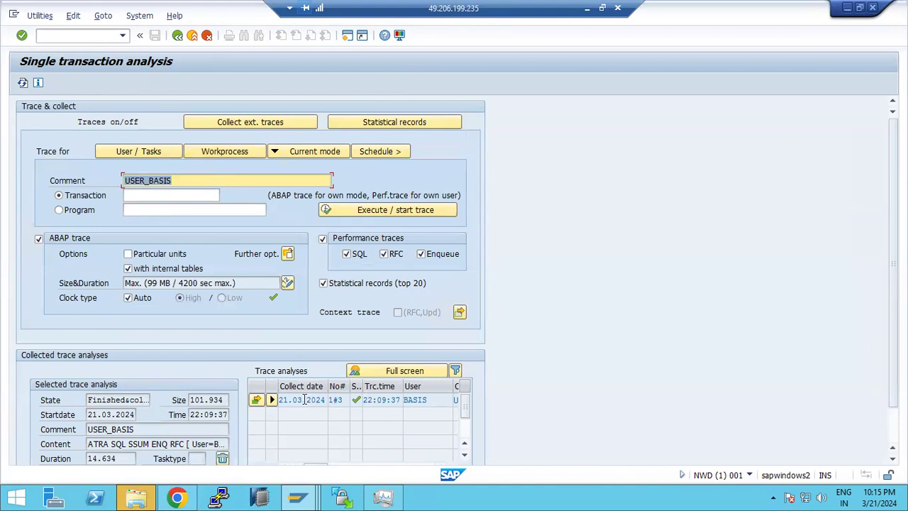
- Show trace analyses full screen and expand the BASIS trace into sub-traces 1-1, 1-2, 1-3
click(392, 374)
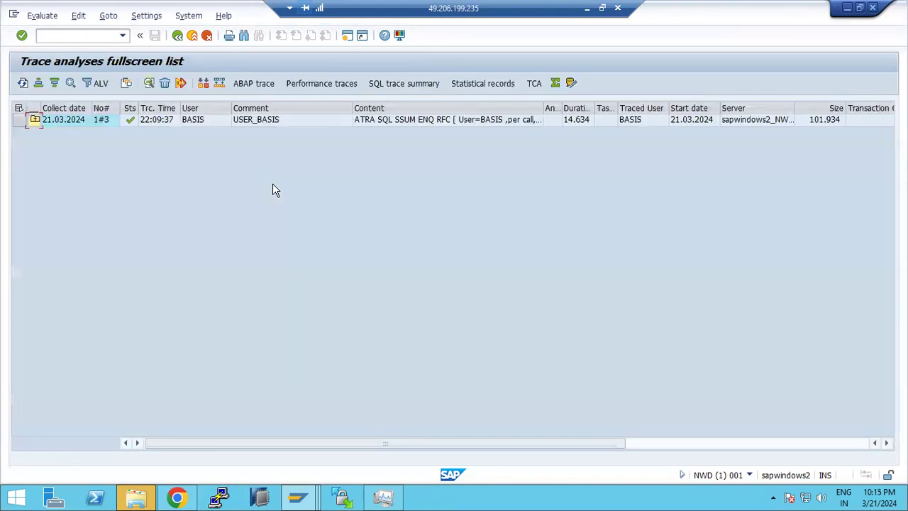
double_click(65, 122)
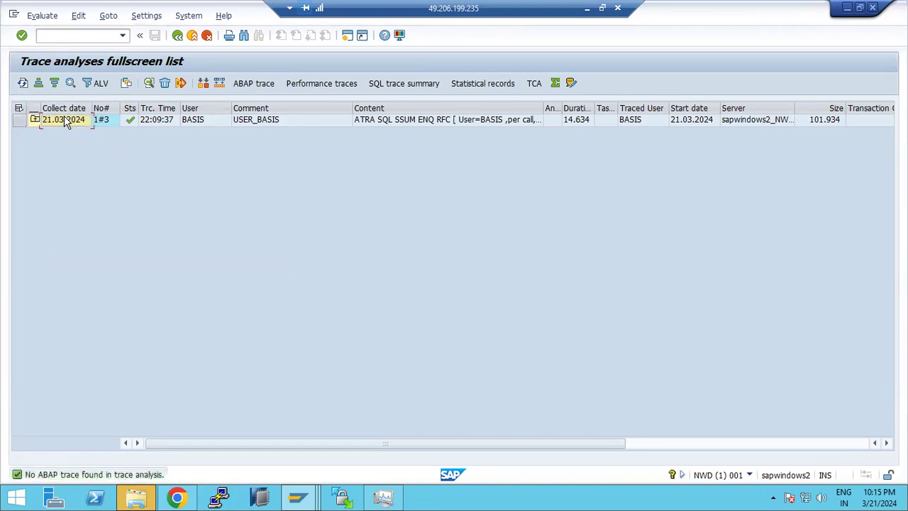
click(22, 118)
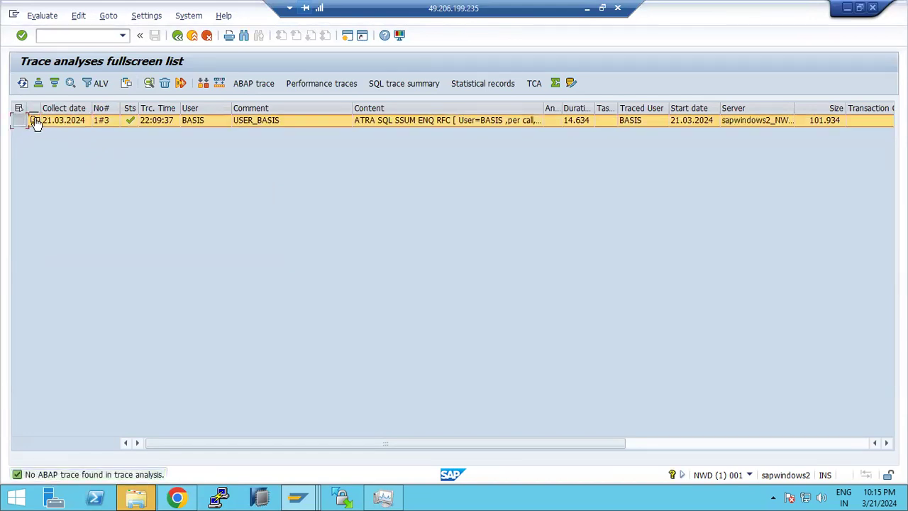
click(33, 121)
click(34, 120)
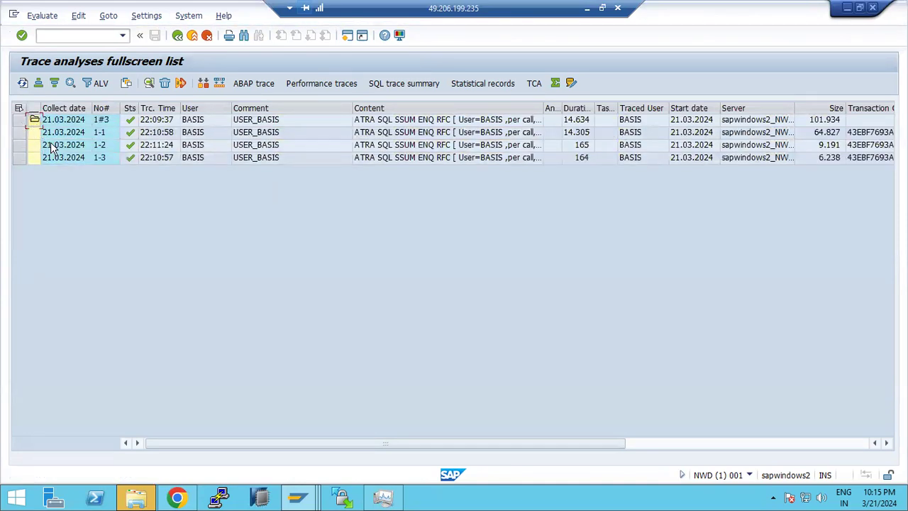
click(61, 138)
- Open the ABAP Trace Per Call analysis for trace 1-1
double_click(100, 132)
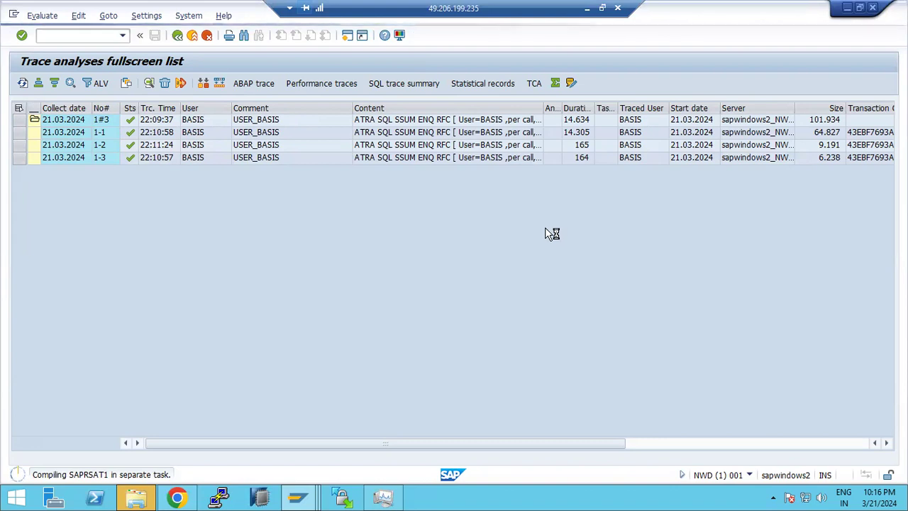
click(384, 499)
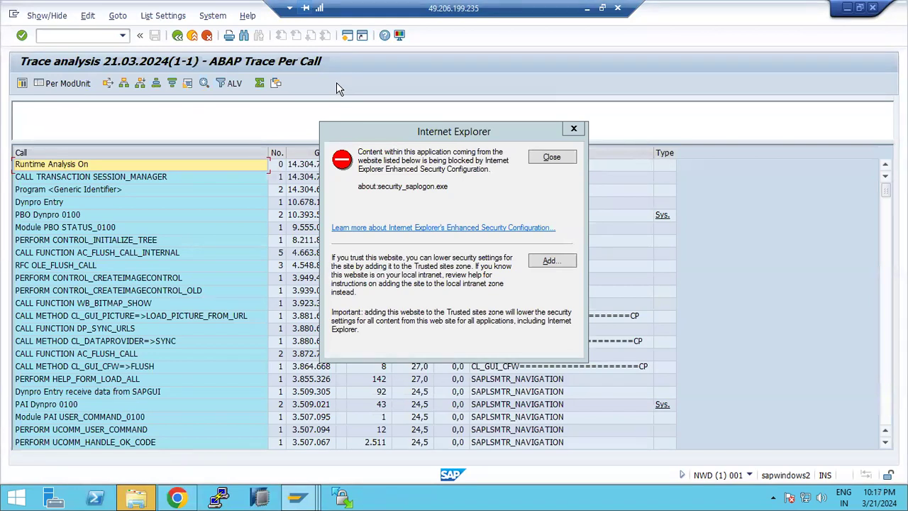
- Close the Internet Explorer security warning and highlight the 61,4 % ABAP share
click(560, 158)
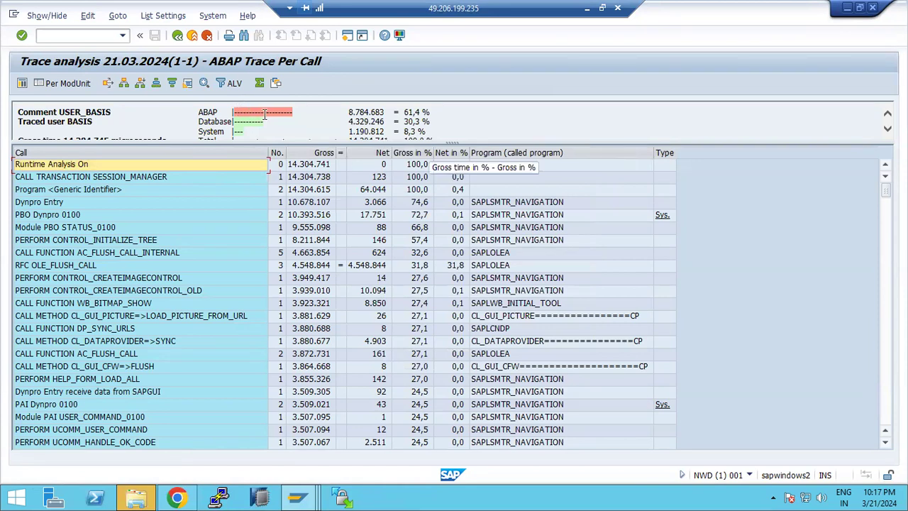
double_click(288, 115)
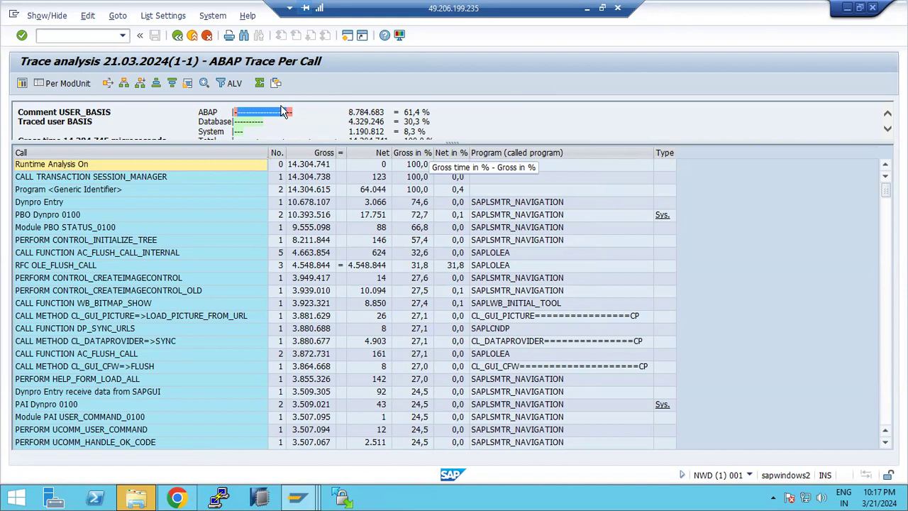
drag(406, 114, 429, 110)
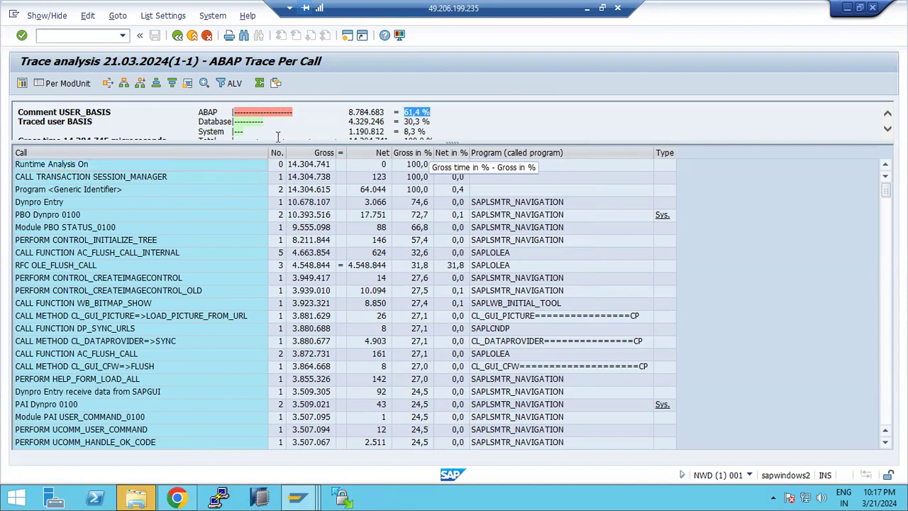
- Scroll through the call table starting at the CALL FUNCTION AC_FLUSH_CALL_INTERNAL row
click(84, 254)
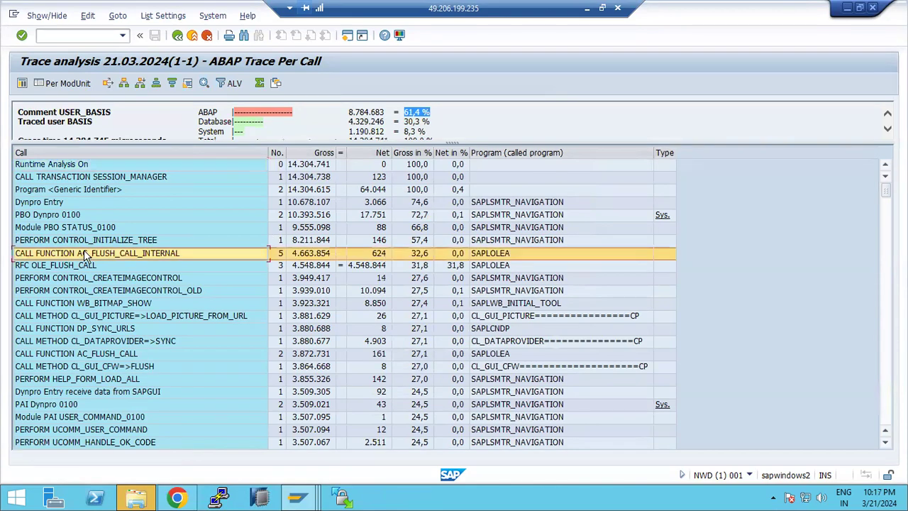
scroll(85, 249, down, 5)
scroll(92, 245, down, 12)
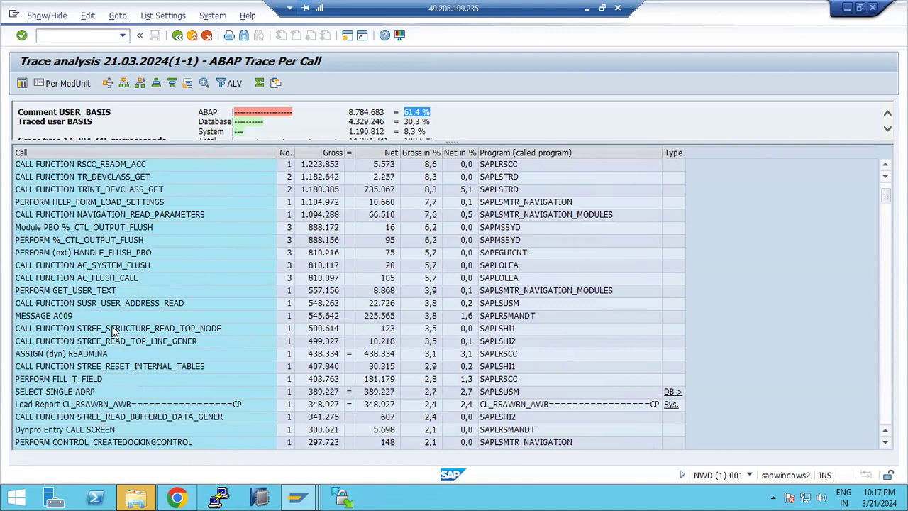
scroll(114, 333, down, 7)
scroll(458, 256, up, 1)
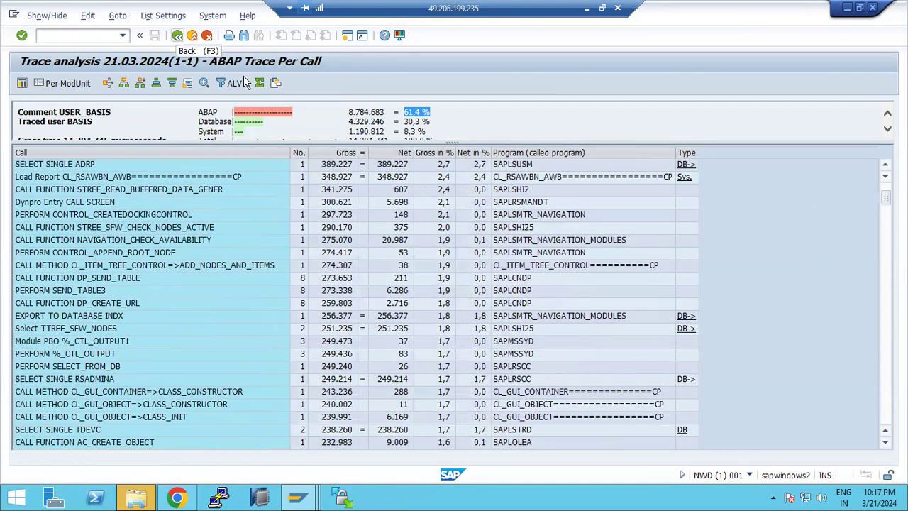
- Return to the trace list, select all four traces, and check performance traces and SQL trace summary
key(F3)
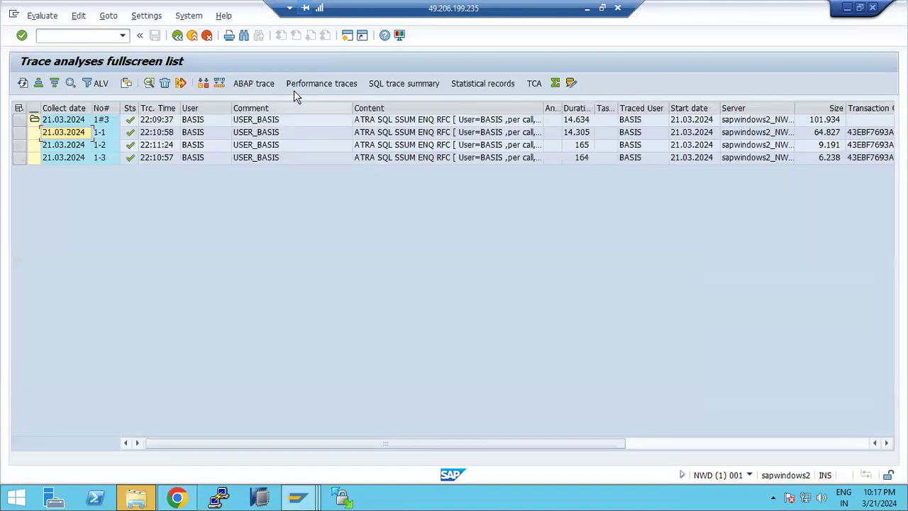
click(20, 109)
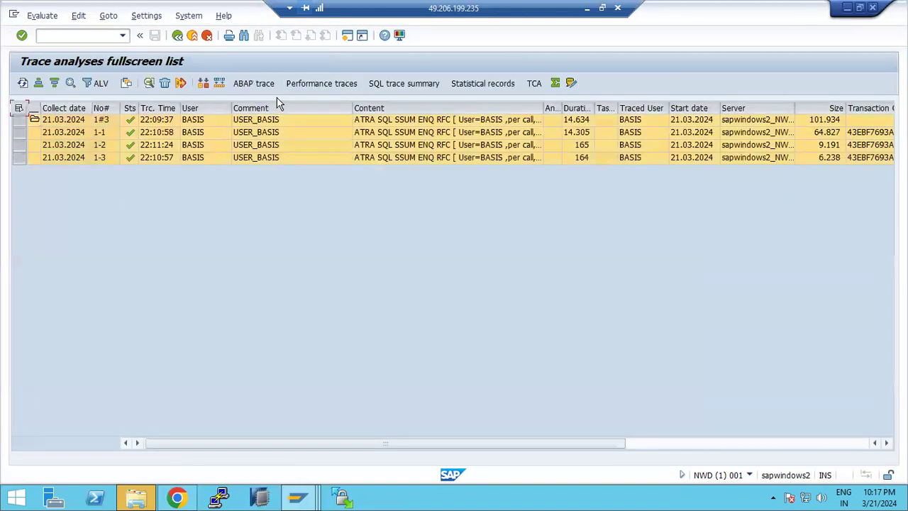
click(324, 85)
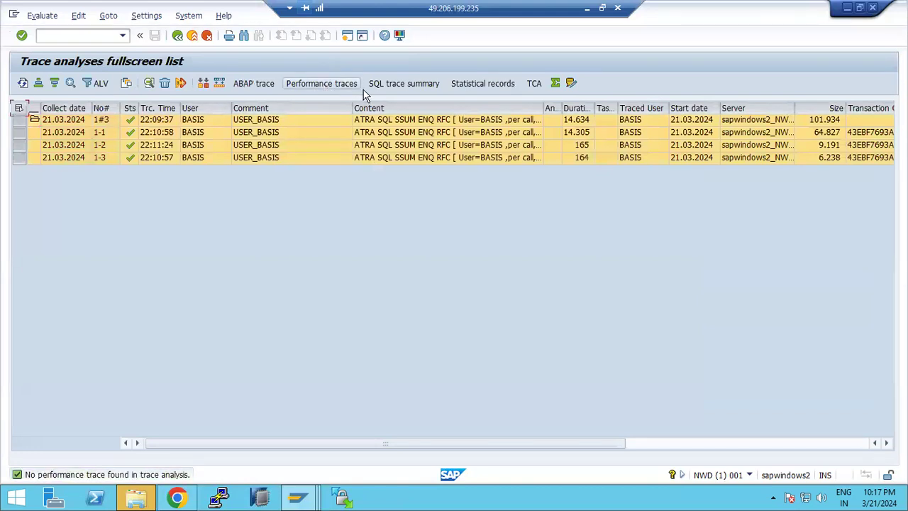
click(392, 91)
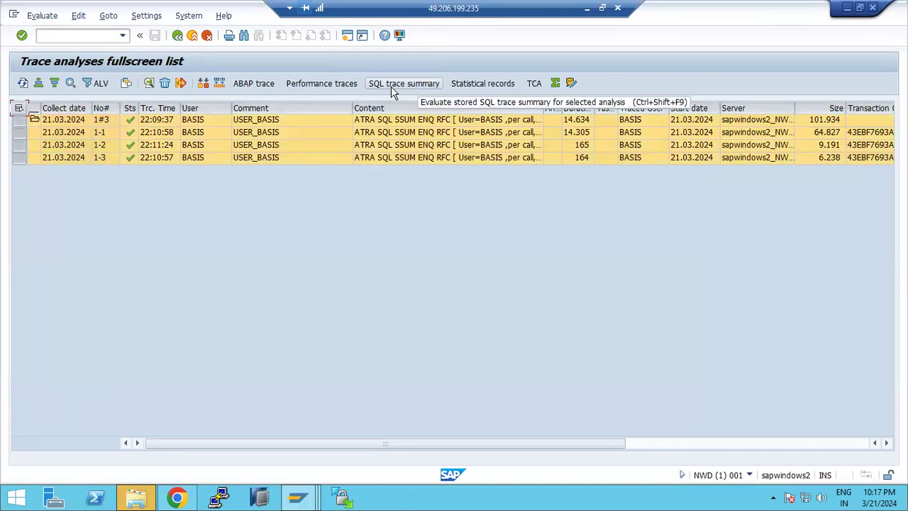
- Clear the selection so no trace rows remain selected
click(388, 125)
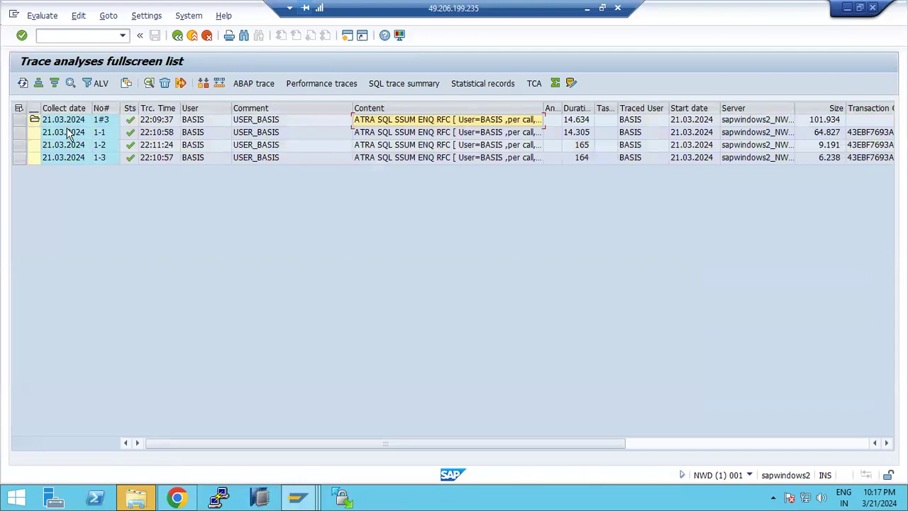
click(19, 119)
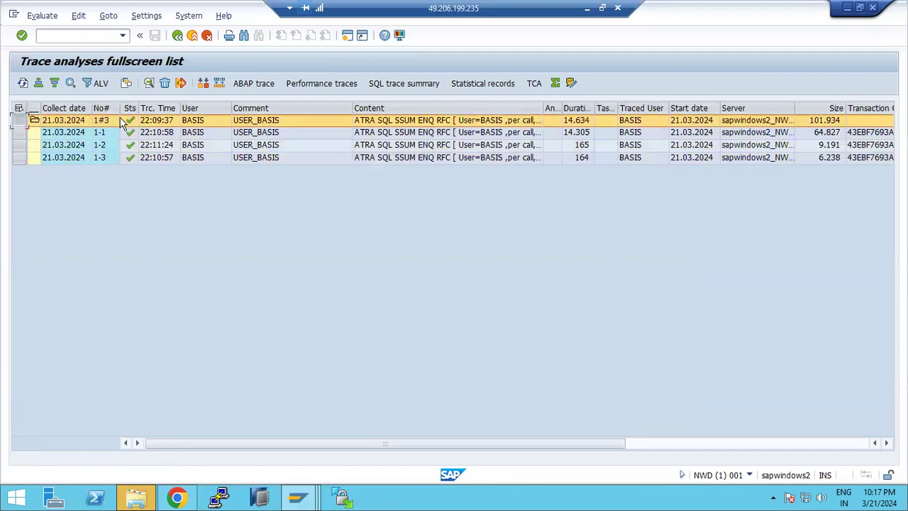
click(122, 122)
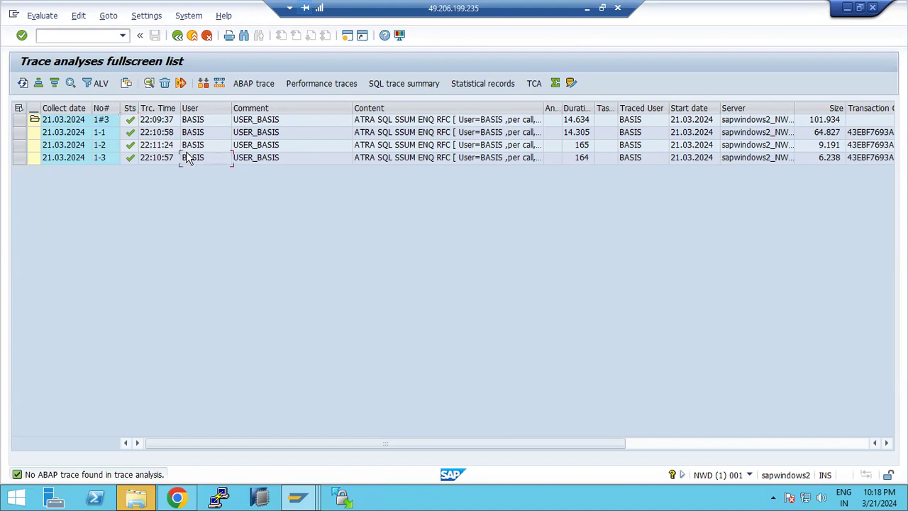
- Review trace 1-3's ABAP per-call times (ABAP 46,6 %, Database 15,0 %, System 38,4 %), then go back
click(262, 85)
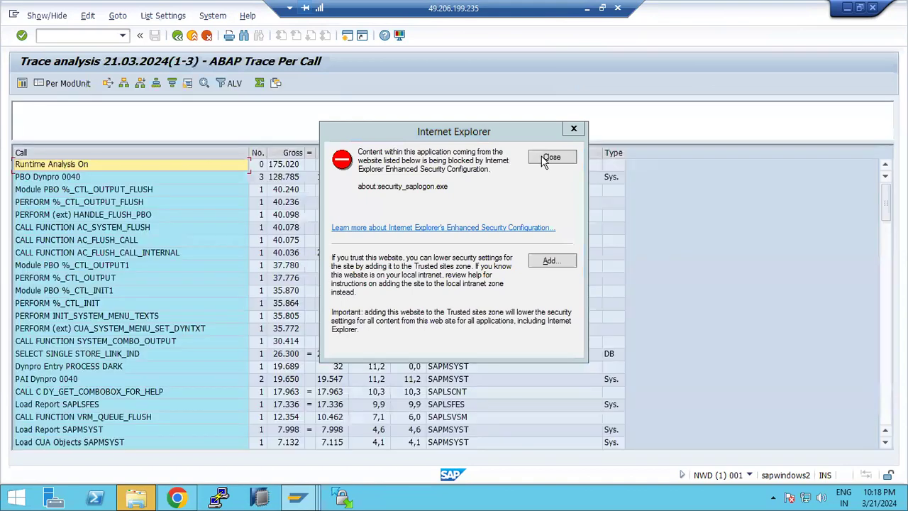
click(551, 158)
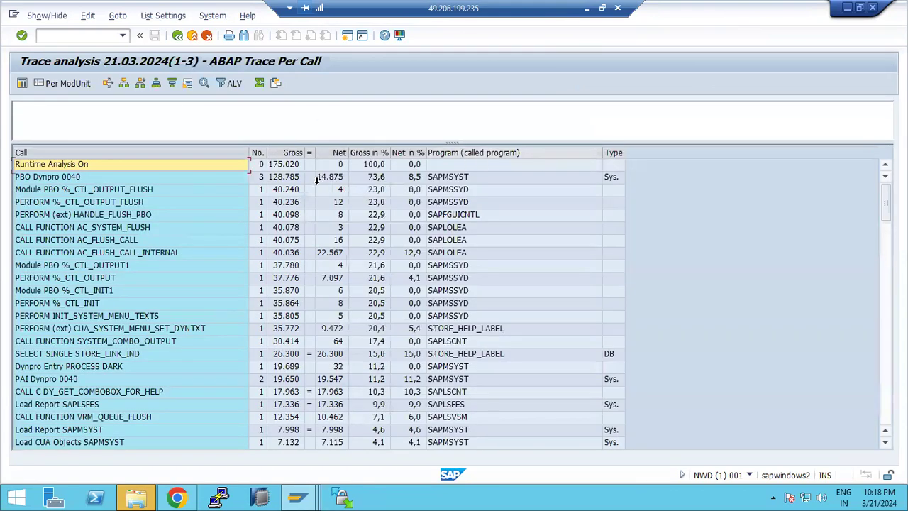
drag(312, 144, 312, 199)
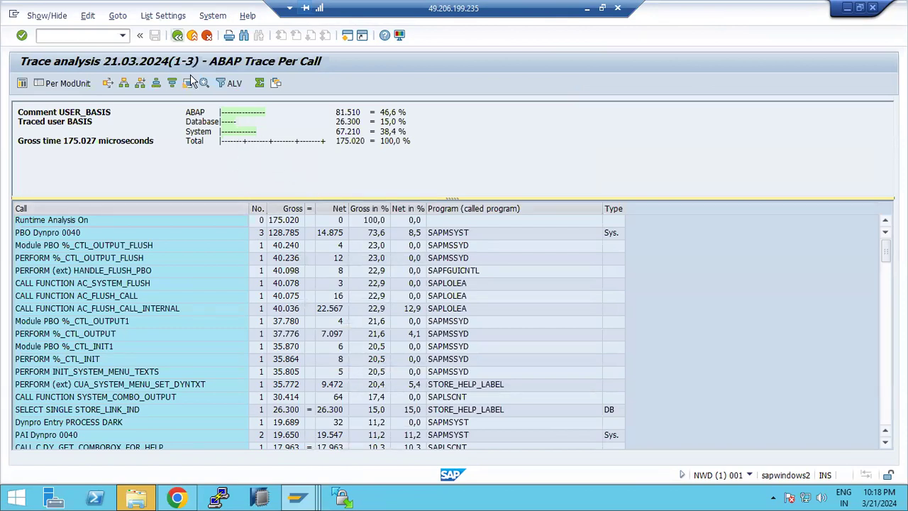
click(177, 35)
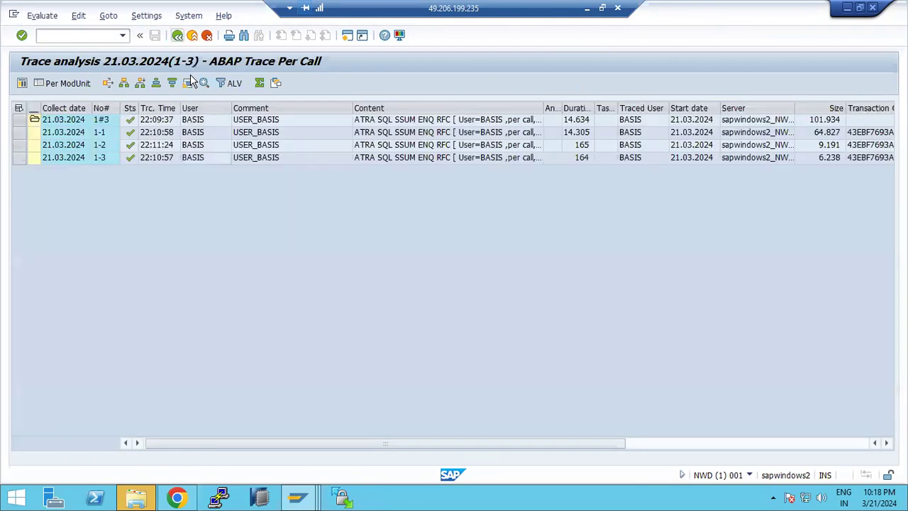
key(F3)
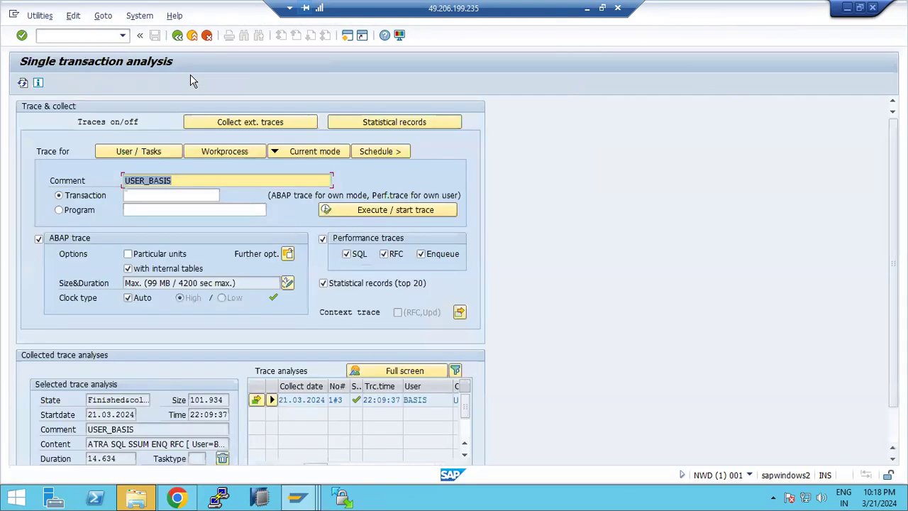